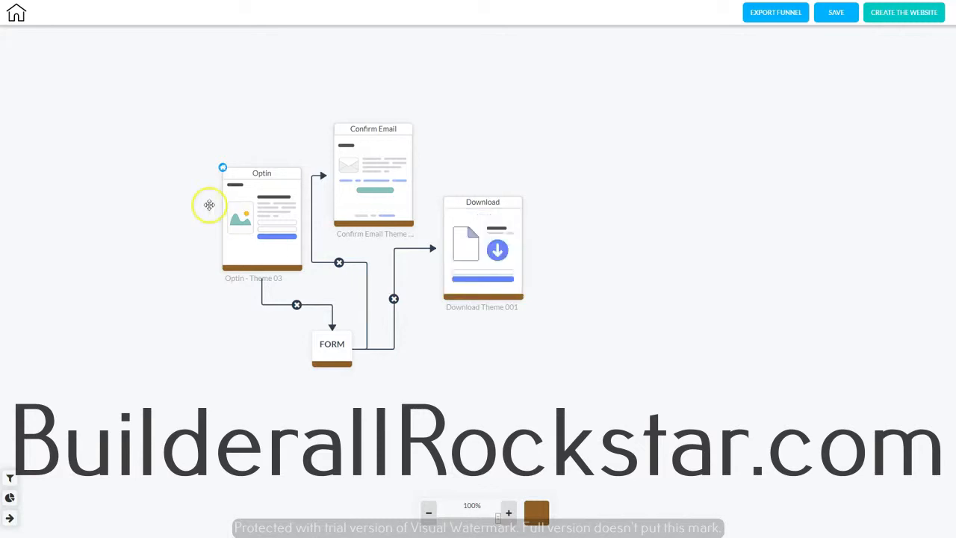
- Change the Optin page's theme to Optin - Theme 02
{"action": "mouse_move", "coordinate": [282, 213]}
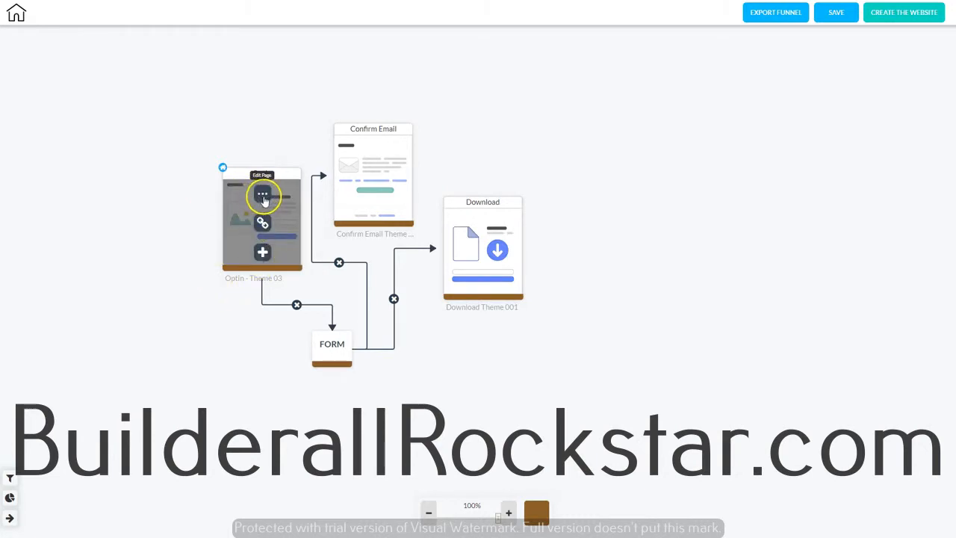
{"action": "left_click", "coordinate": [263, 197]}
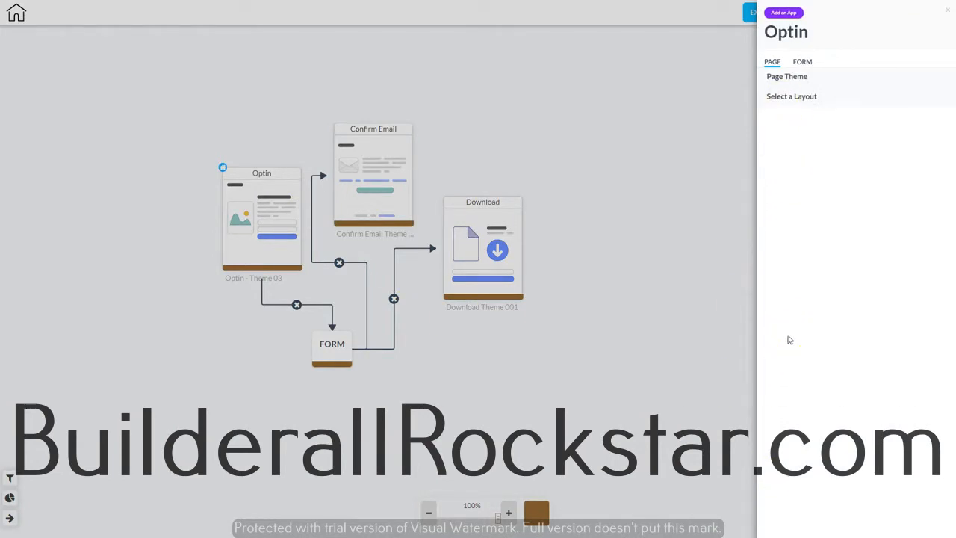
{"action": "left_click", "coordinate": [785, 78]}
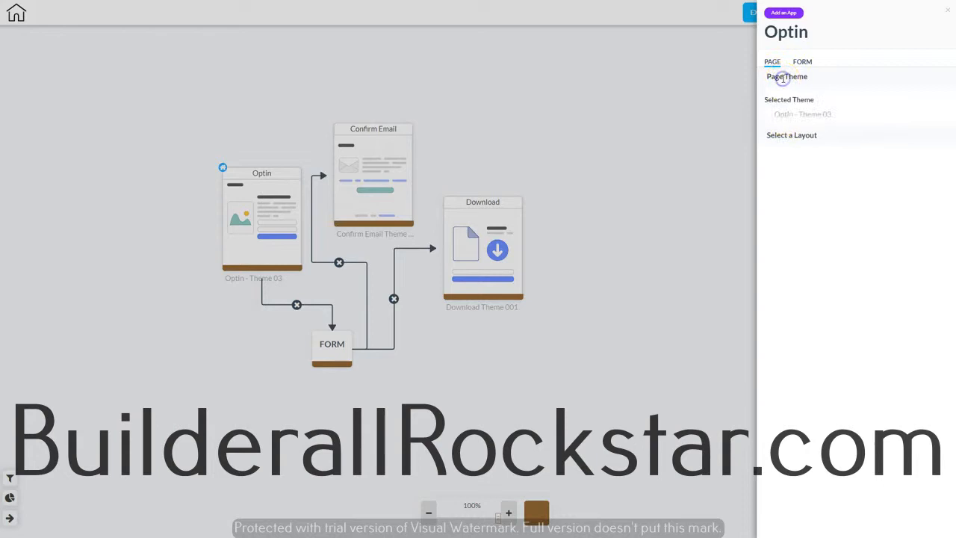
{"action": "left_click", "coordinate": [797, 115]}
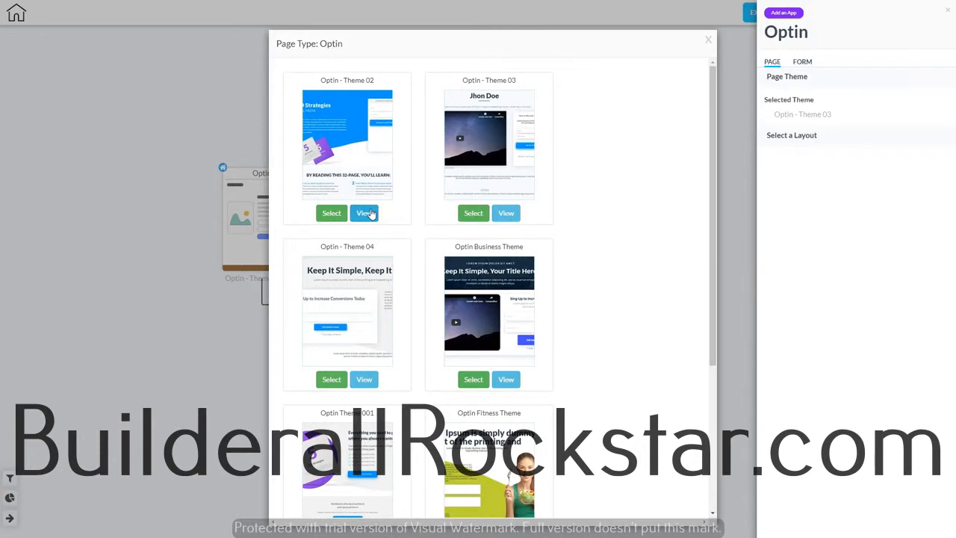
{"action": "left_click", "coordinate": [327, 215]}
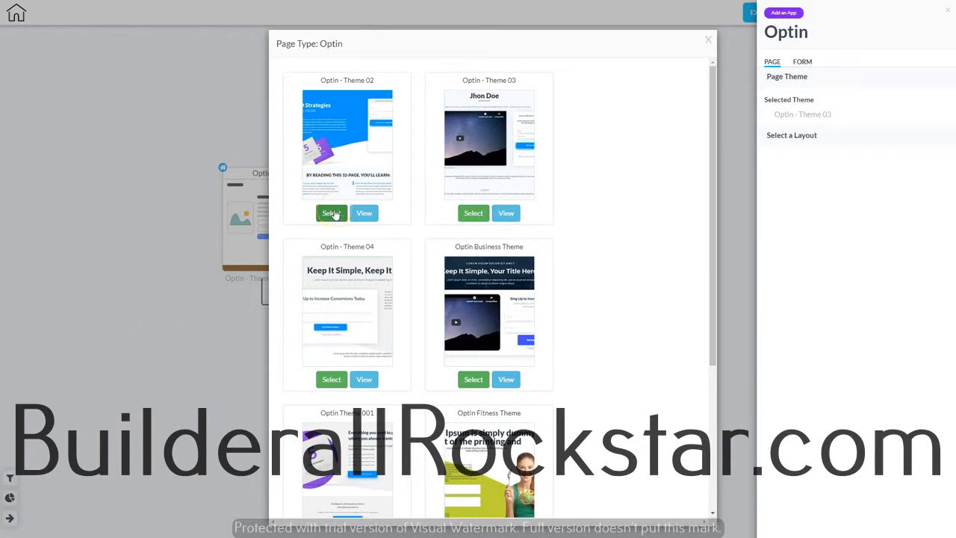
{"action": "left_click", "coordinate": [366, 213]}
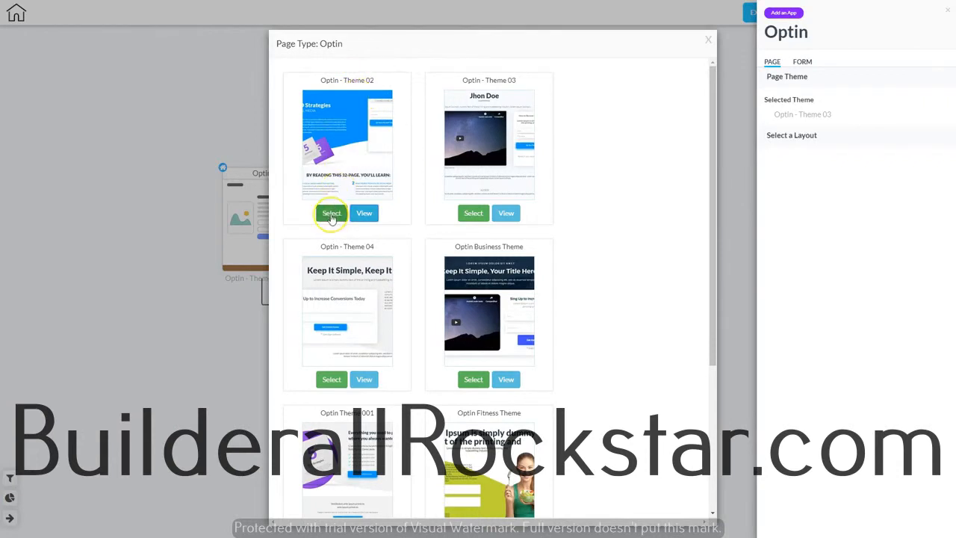
{"action": "left_click", "coordinate": [331, 215]}
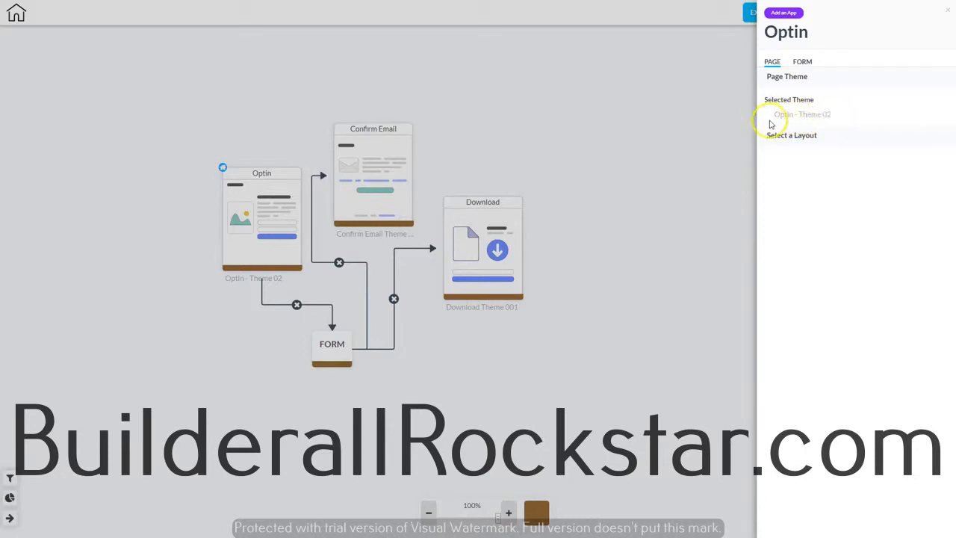
- Set the Optin page's form service to MailingBoss and its list to Builderall Student Plan
{"action": "left_click", "coordinate": [790, 135]}
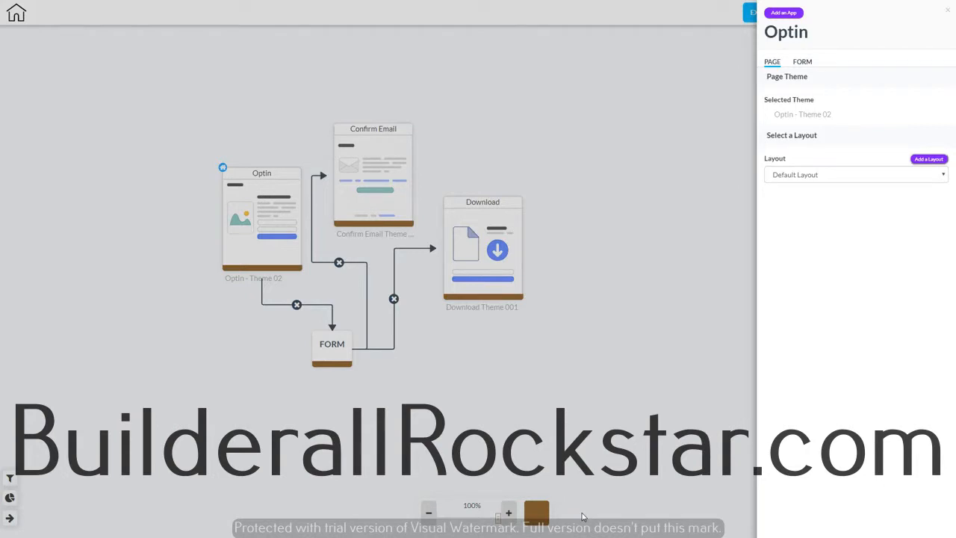
{"action": "left_click", "coordinate": [802, 61]}
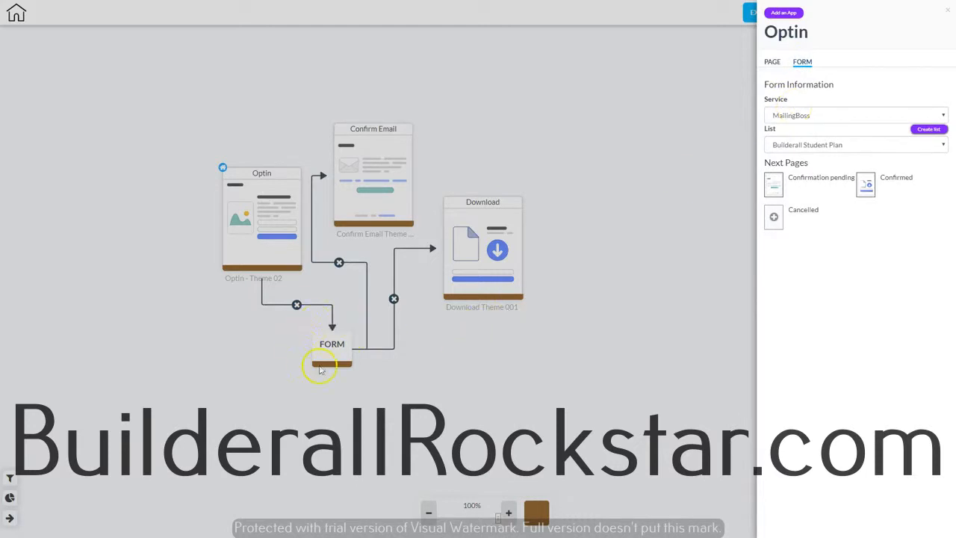
{"action": "left_click", "coordinate": [813, 117]}
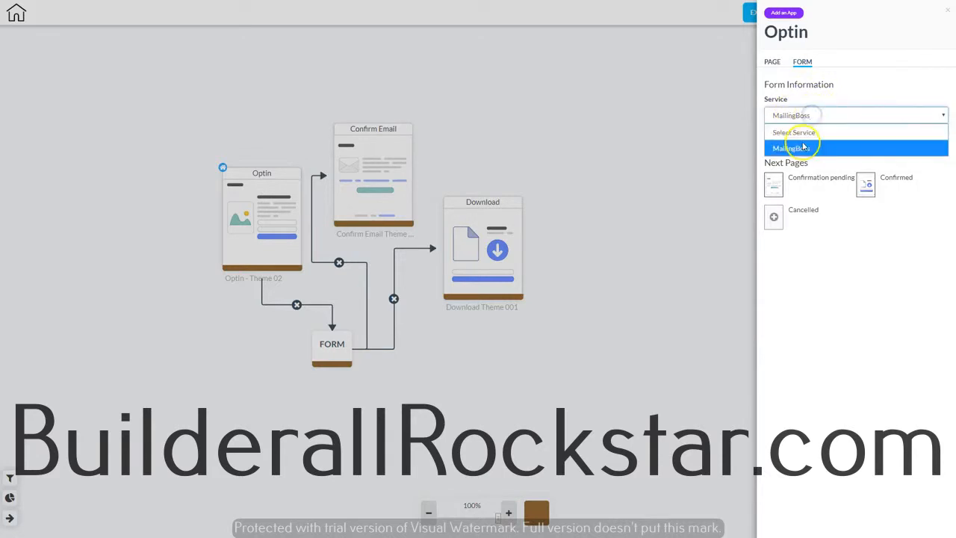
{"action": "left_click", "coordinate": [806, 148]}
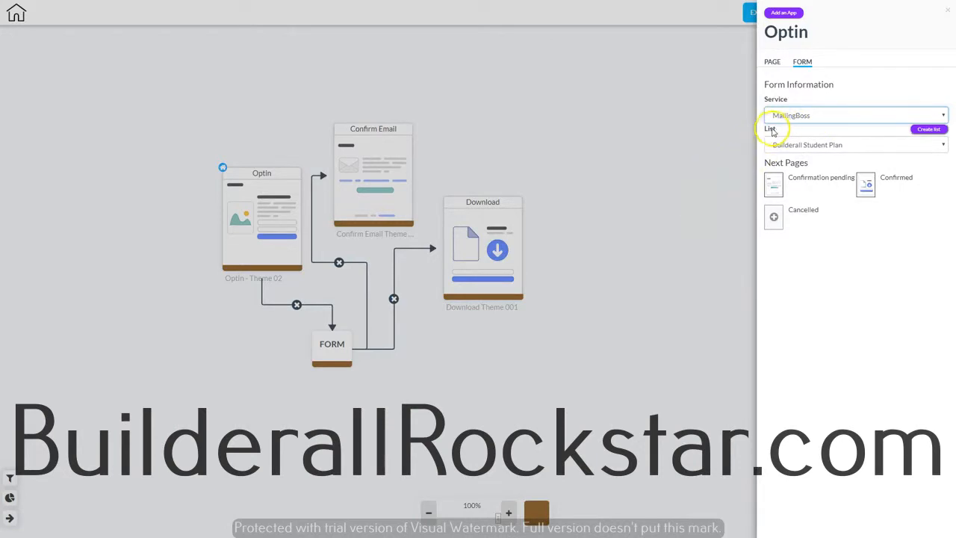
{"action": "left_click", "coordinate": [843, 145]}
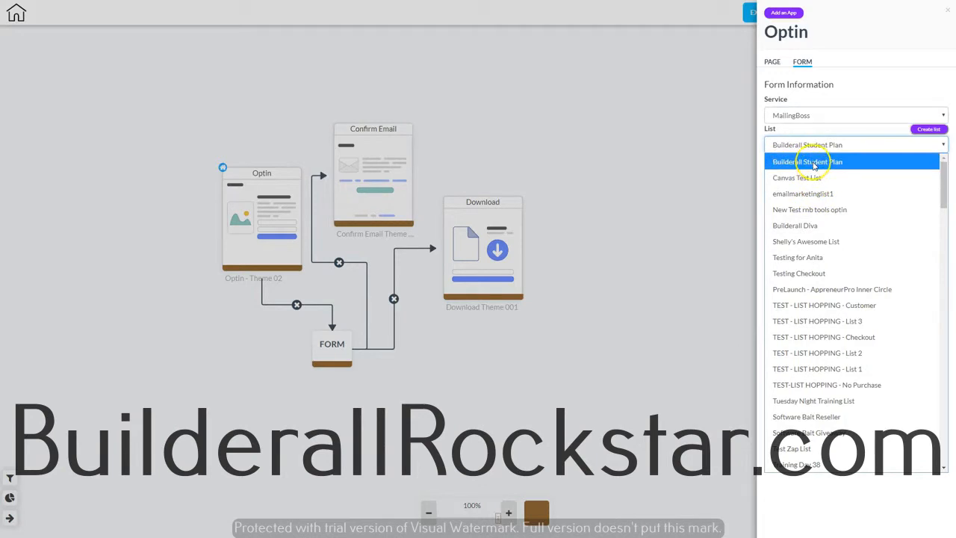
{"action": "left_click", "coordinate": [815, 166]}
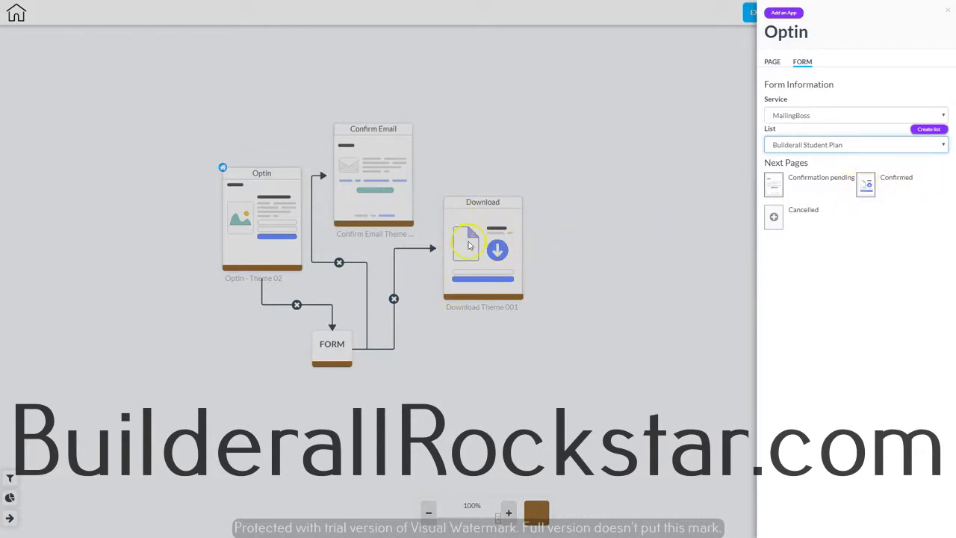
{"action": "left_click", "coordinate": [774, 219]}
{"action": "left_click", "coordinate": [370, 166]}
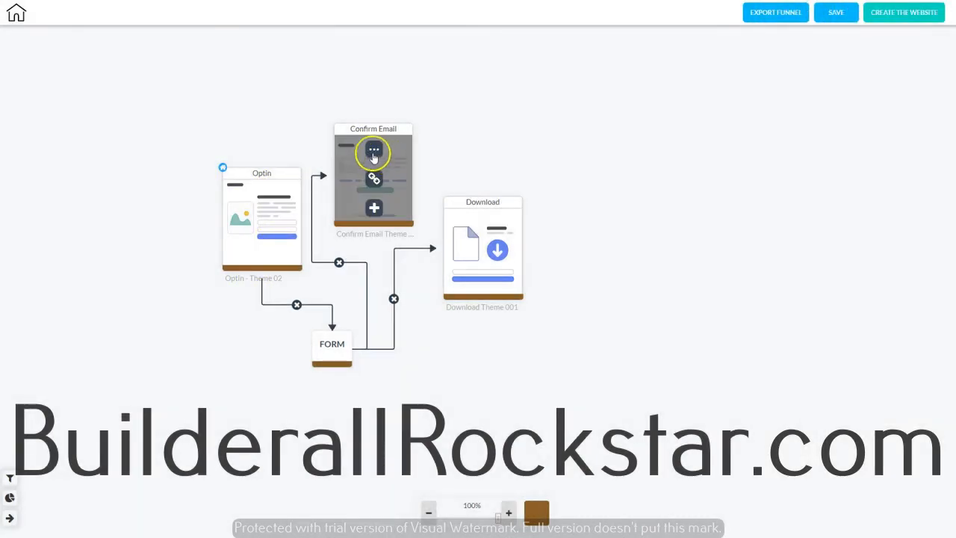
- Review the available themes for the Confirm Email page
{"action": "left_click", "coordinate": [374, 152]}
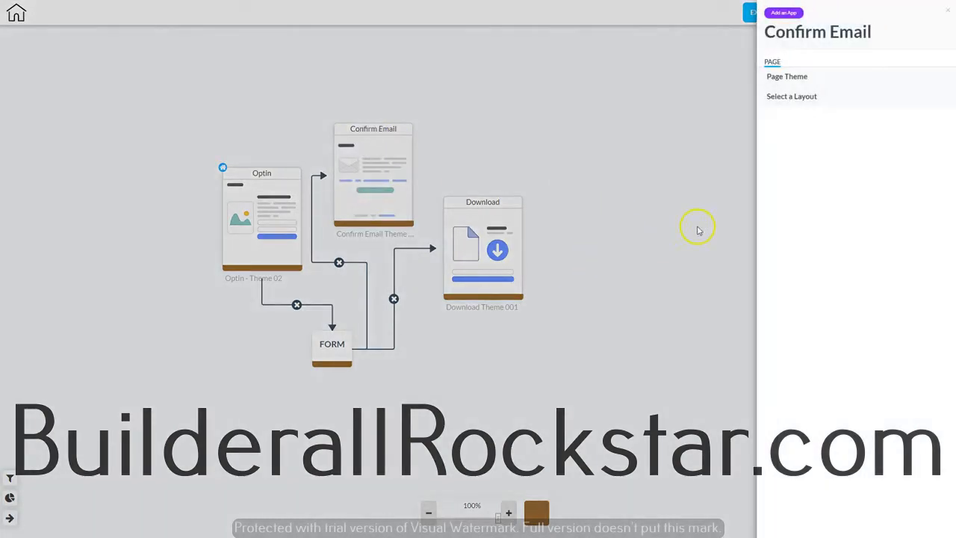
{"action": "left_click", "coordinate": [787, 76]}
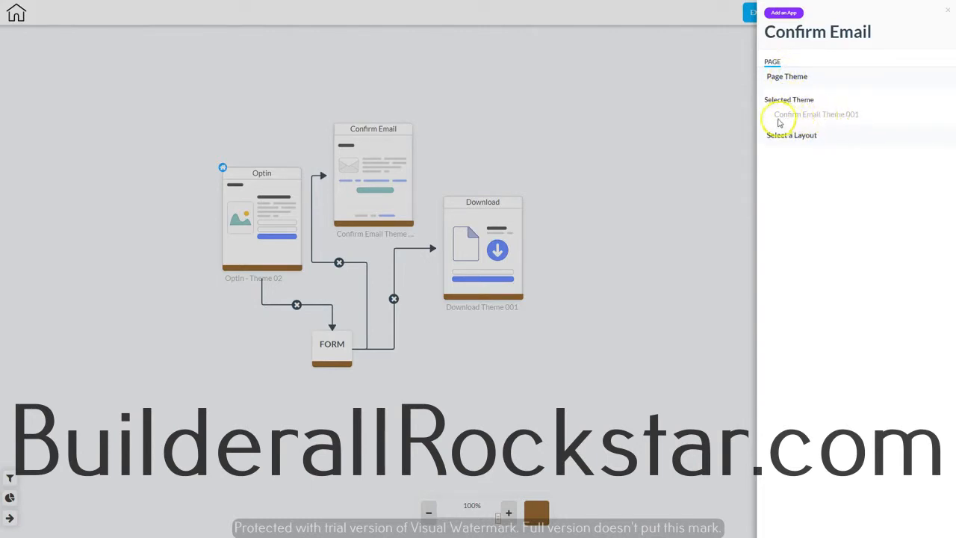
{"action": "left_click", "coordinate": [819, 116]}
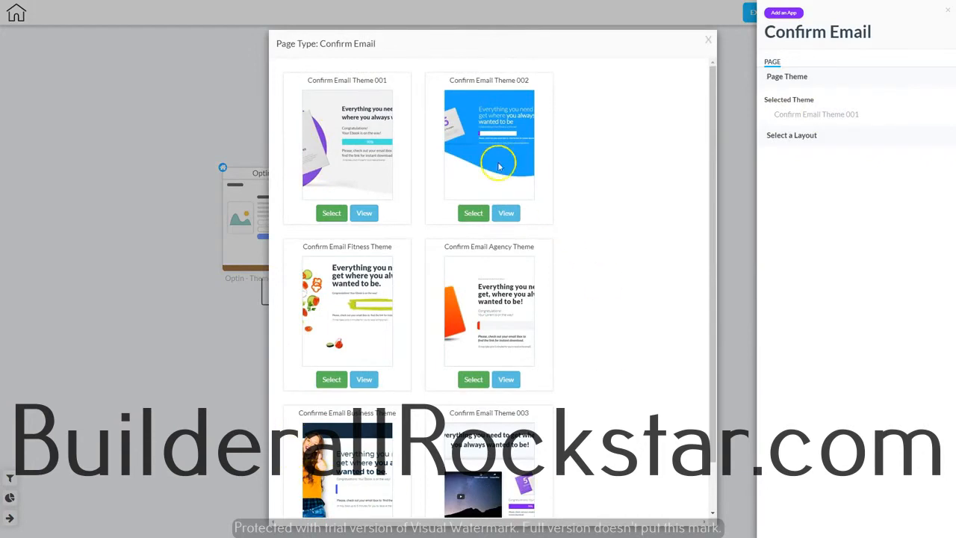
{"action": "left_click", "coordinate": [708, 42]}
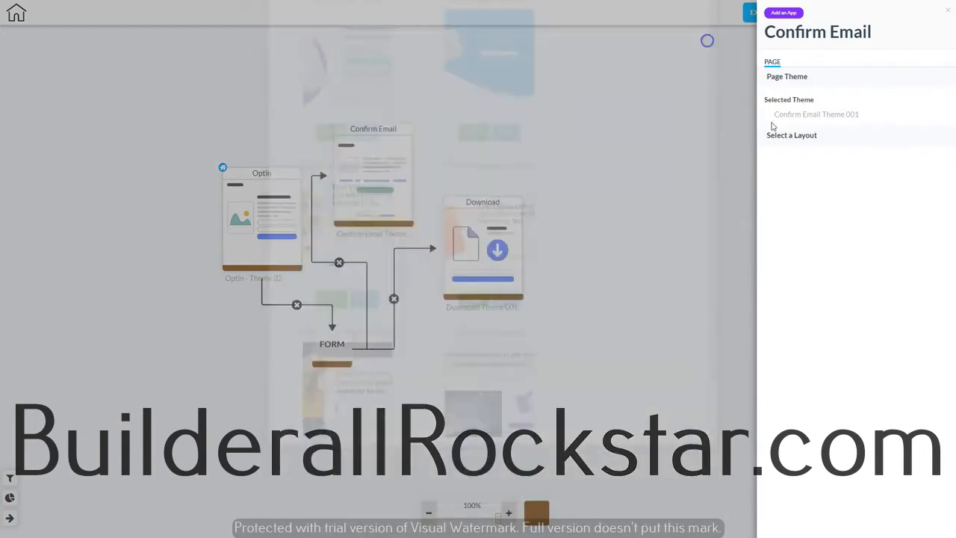
- Review the available themes for the Download page
{"action": "left_click", "coordinate": [508, 226]}
{"action": "left_click", "coordinate": [483, 224]}
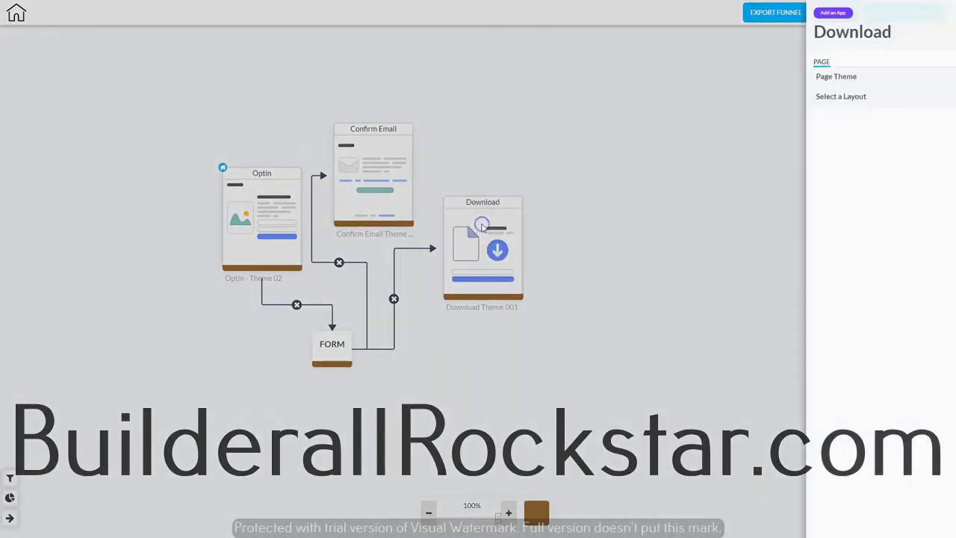
{"action": "left_click", "coordinate": [775, 75]}
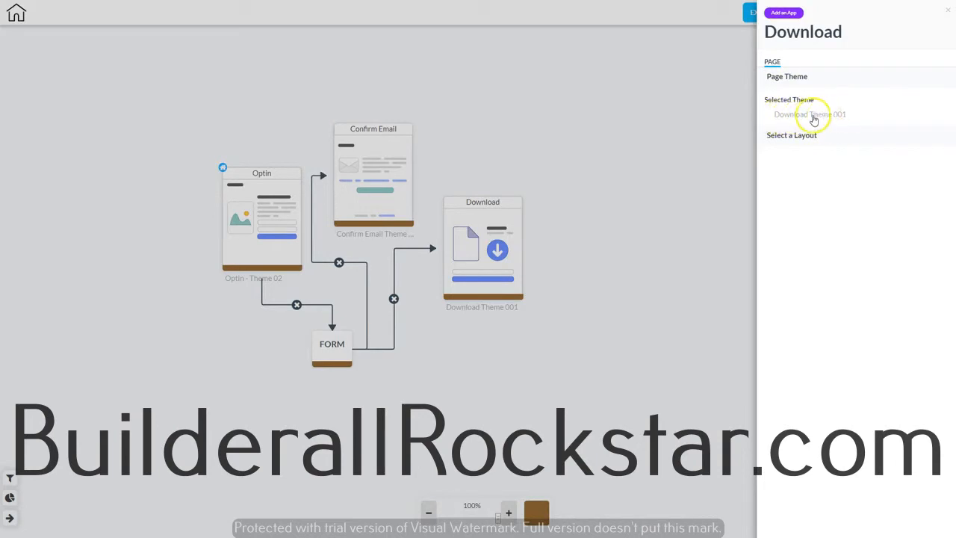
{"action": "left_click", "coordinate": [812, 115]}
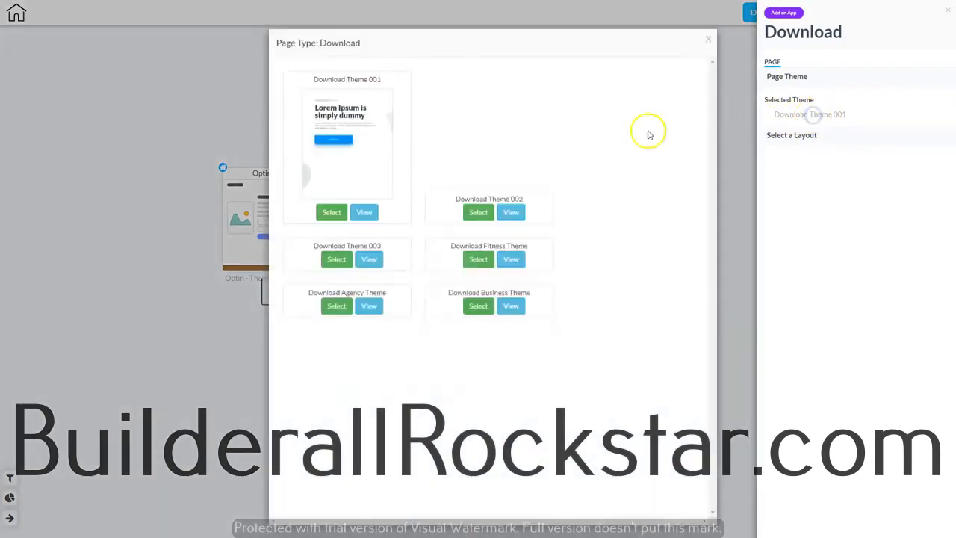
{"action": "scroll", "coordinate": [441, 401], "scroll_direction": "down", "scroll_amount": 1}
{"action": "scroll", "coordinate": [441, 399], "scroll_direction": "up", "scroll_amount": 1}
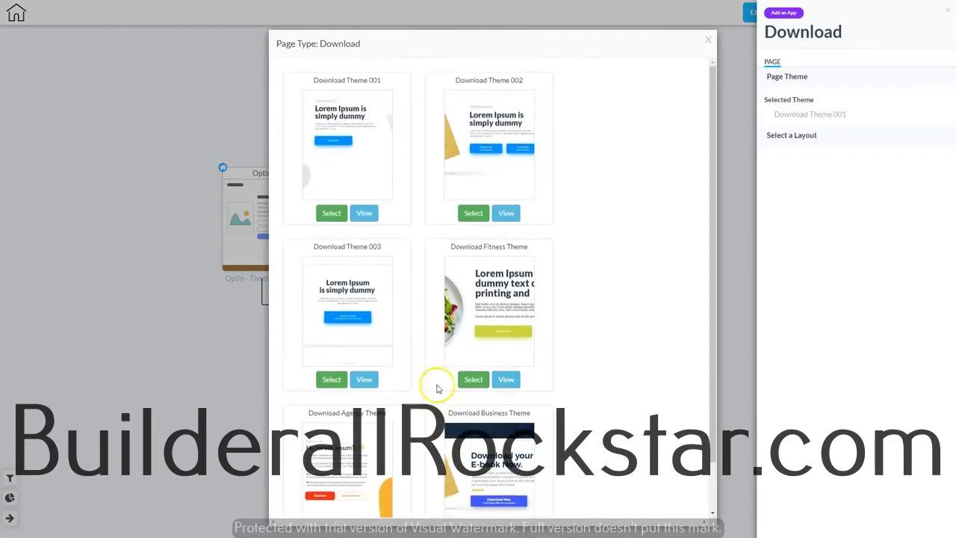
{"action": "left_click", "coordinate": [709, 39]}
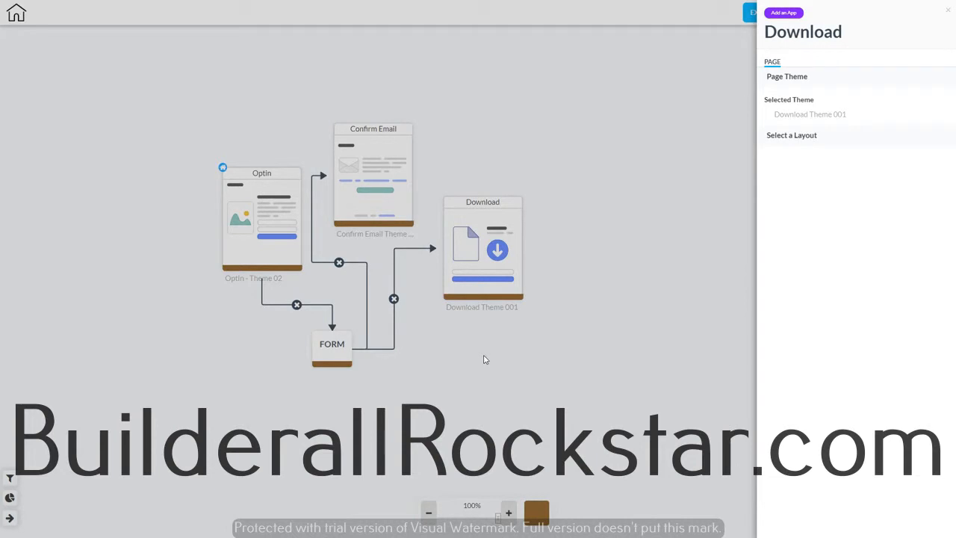
{"action": "left_click", "coordinate": [505, 349]}
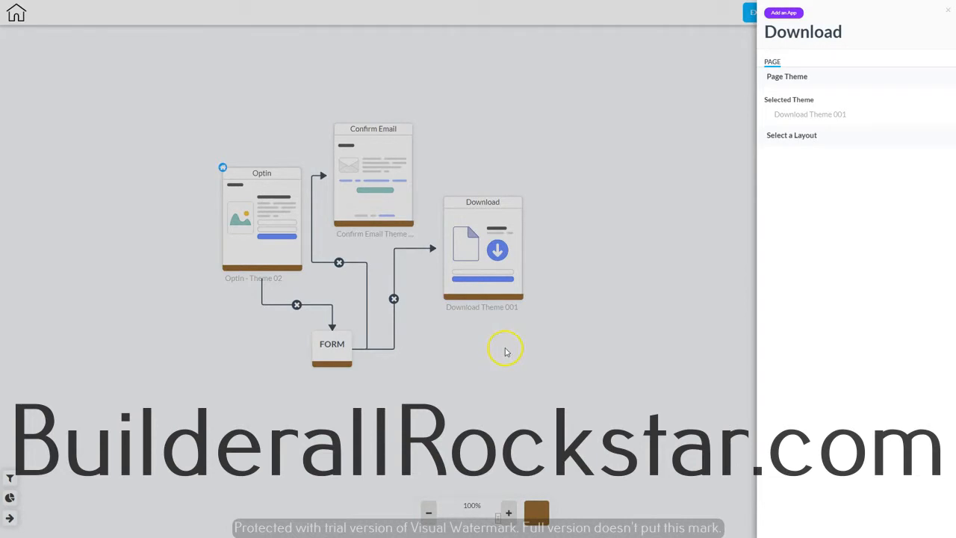
{"action": "left_click", "coordinate": [609, 186]}
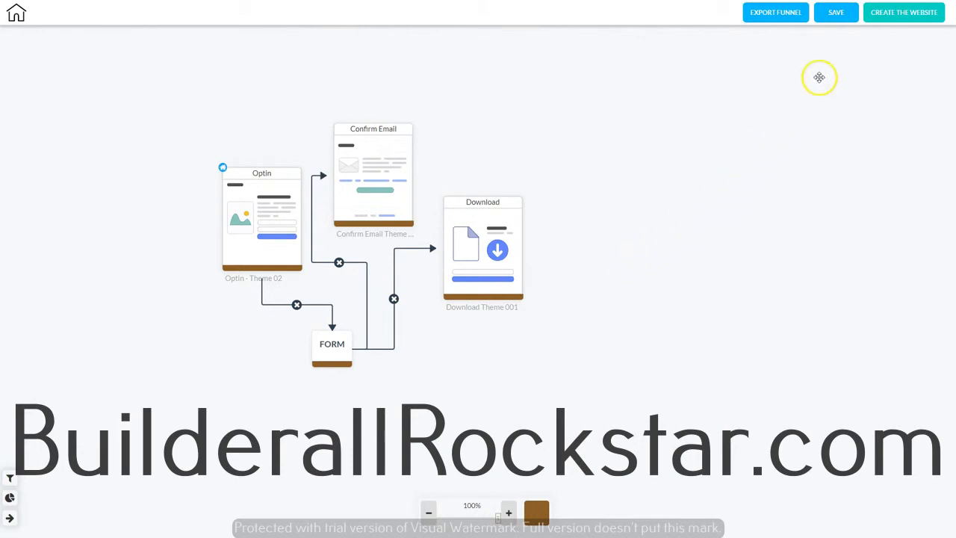
- Save the funnel
{"action": "left_click", "coordinate": [834, 14]}
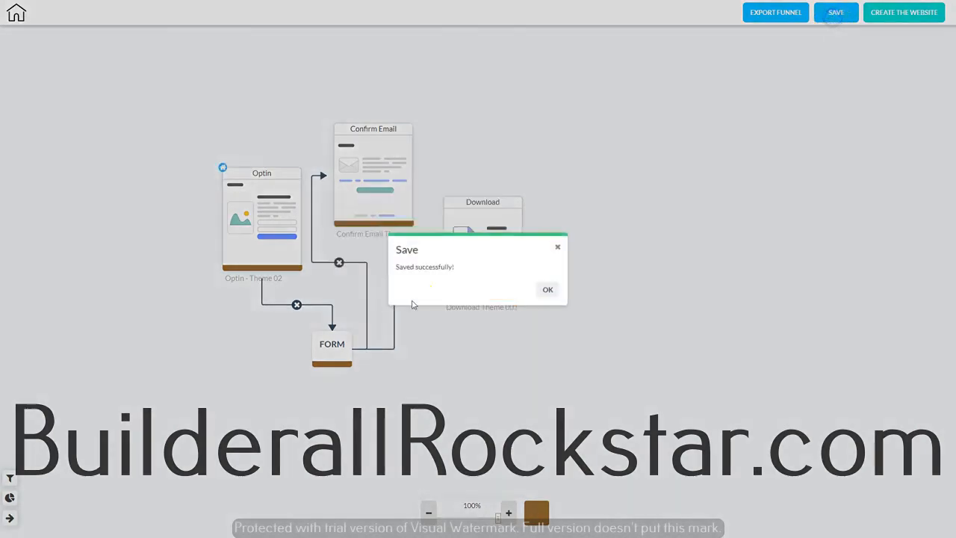
{"action": "left_click", "coordinate": [548, 290]}
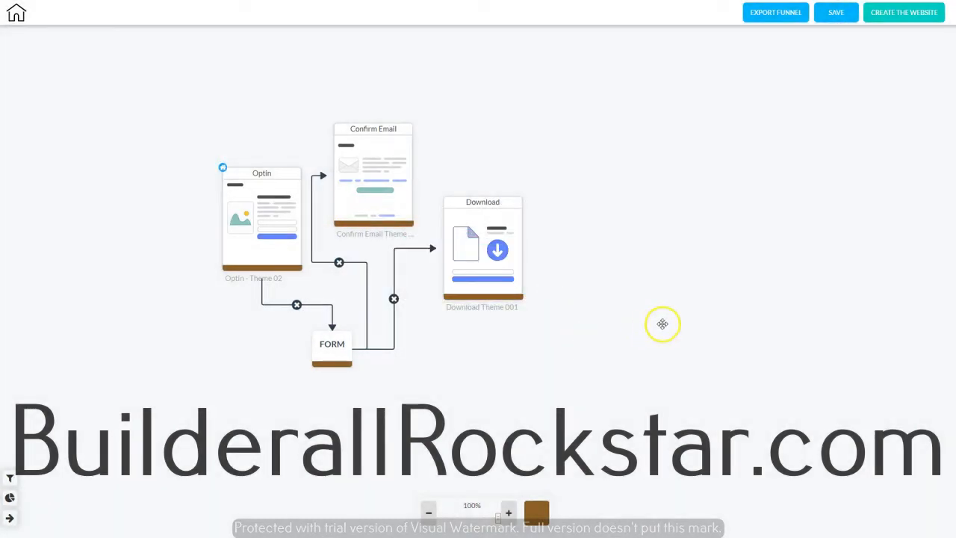
- Generate a website from the funnel named squeezepagefunnel
{"action": "left_click", "coordinate": [896, 19]}
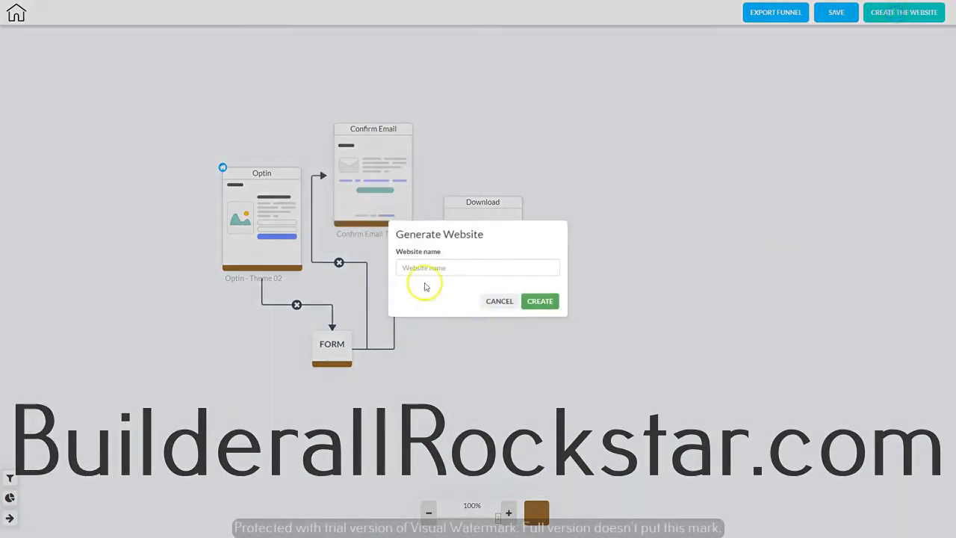
{"action": "left_click", "coordinate": [424, 266]}
{"action": "type", "text": "squeezepagefunnel"}
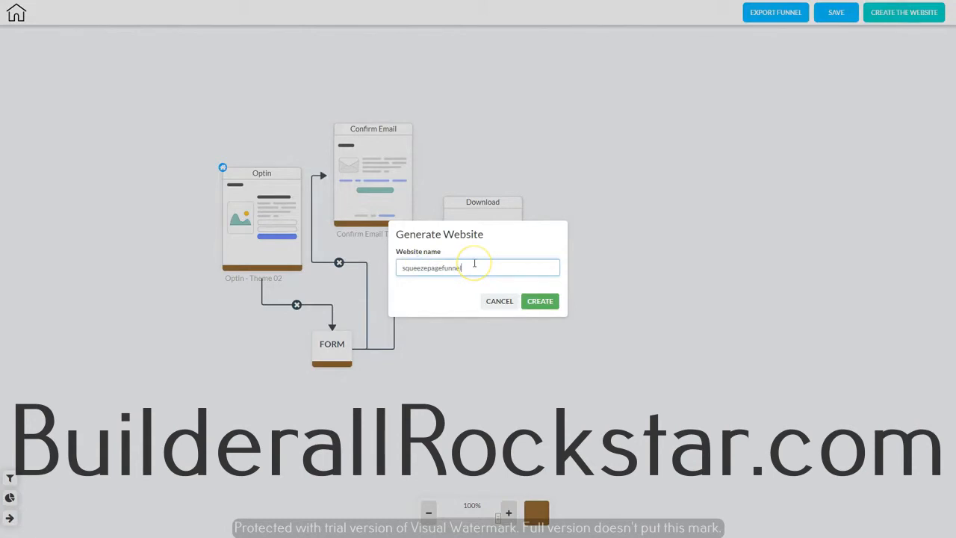
{"action": "left_click", "coordinate": [541, 303]}
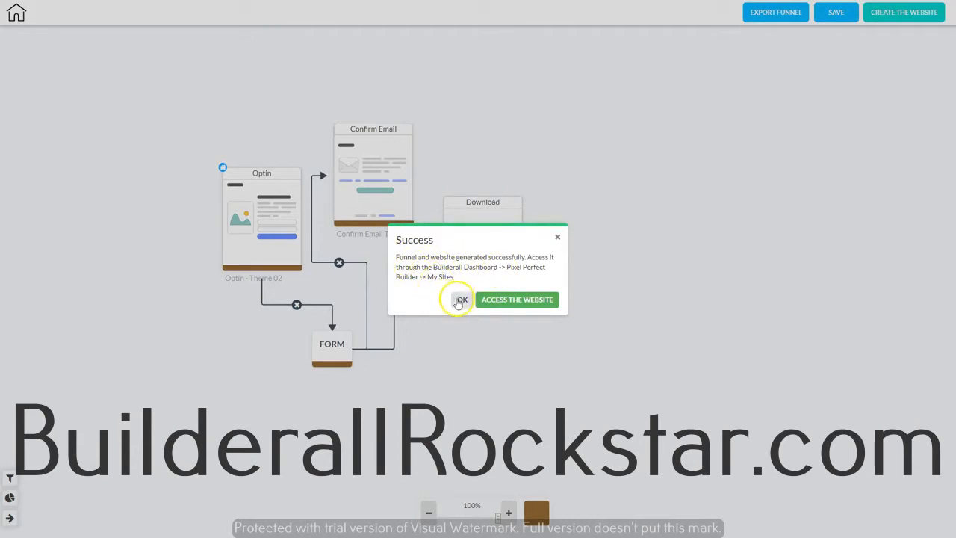
- Open the generated website in the editor and view the pages of its Default Layout
{"action": "left_click", "coordinate": [521, 300]}
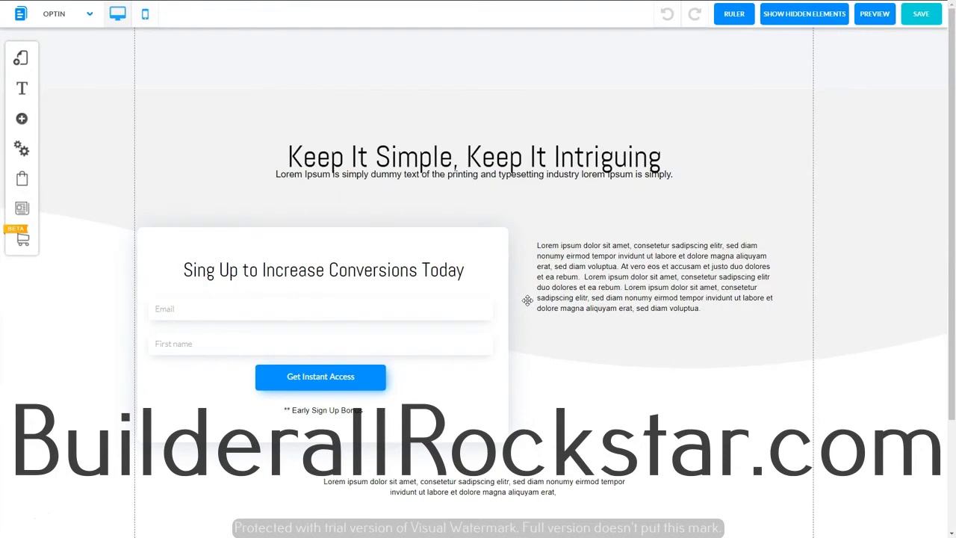
{"action": "left_click", "coordinate": [527, 301]}
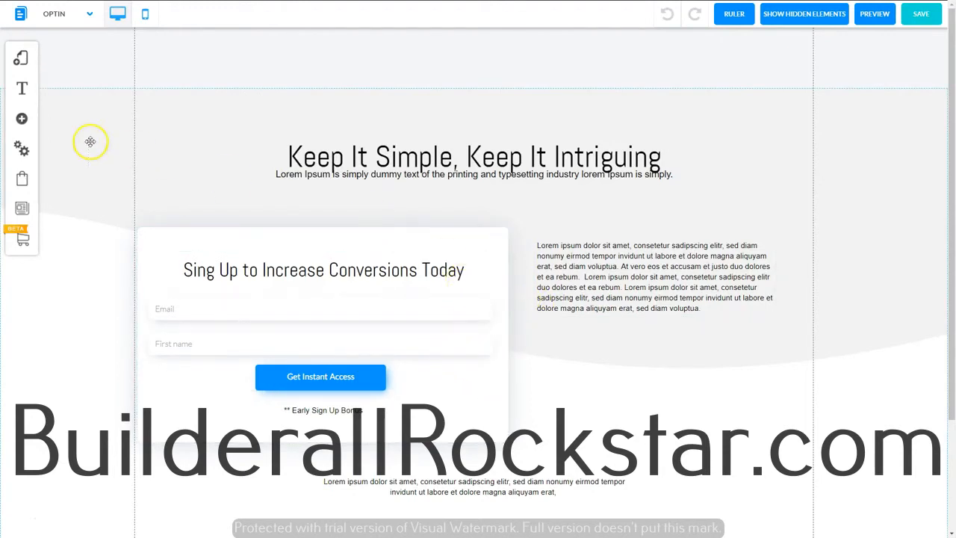
{"action": "left_click", "coordinate": [21, 60]}
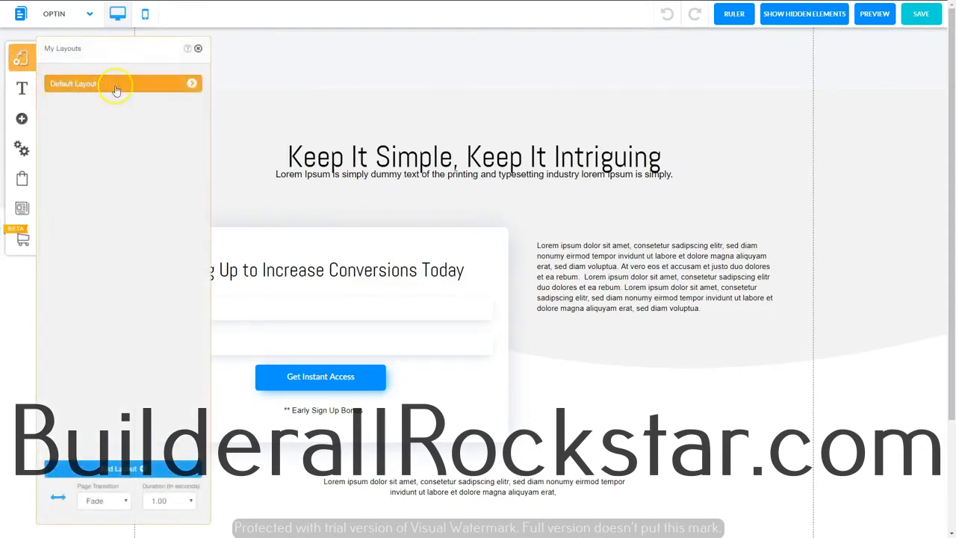
{"action": "left_click", "coordinate": [192, 84]}
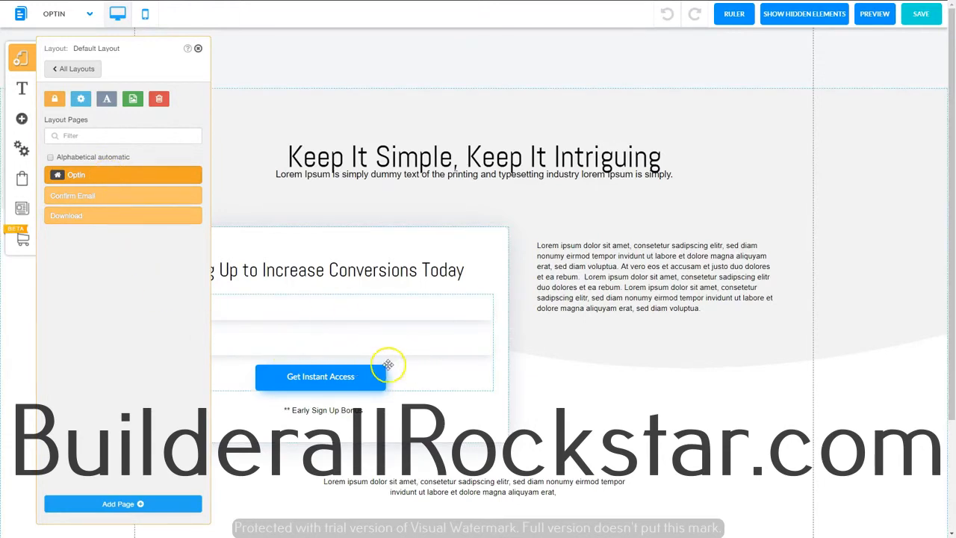
- Set the optin form's redirect URLs to Confirm Email for pending subscribe and Download for subscription confirmed, then confirm
{"action": "left_click", "coordinate": [369, 352]}
{"action": "right_click", "coordinate": [356, 352]}
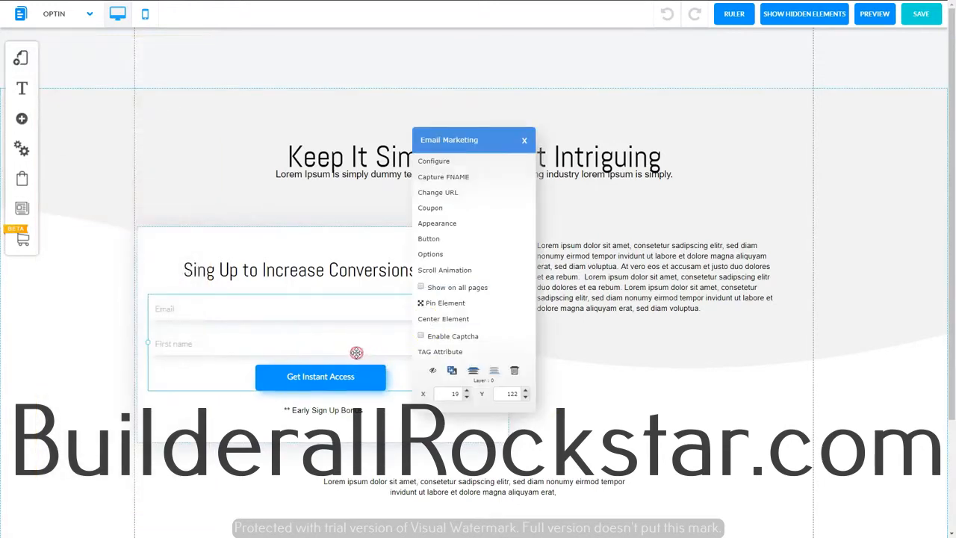
{"action": "left_click", "coordinate": [456, 193]}
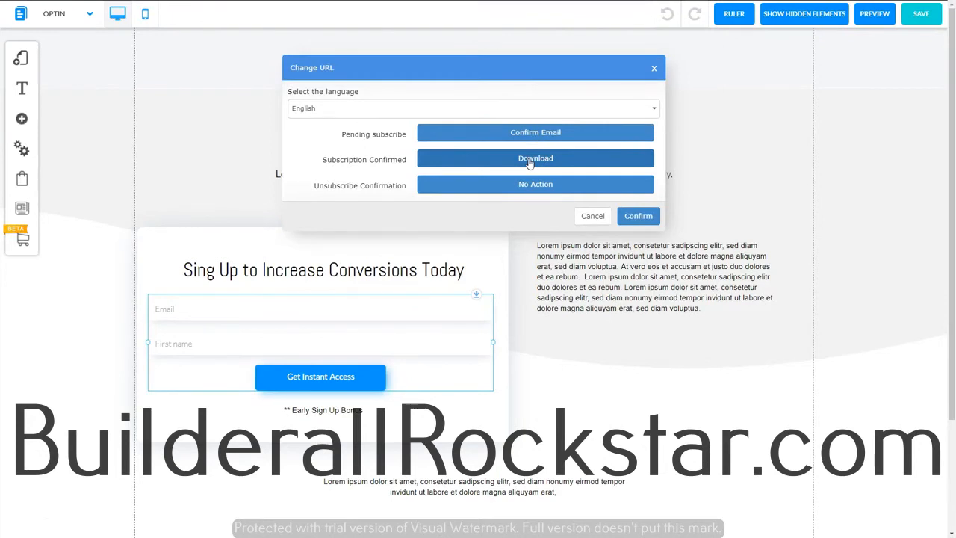
{"action": "left_click", "coordinate": [529, 163]}
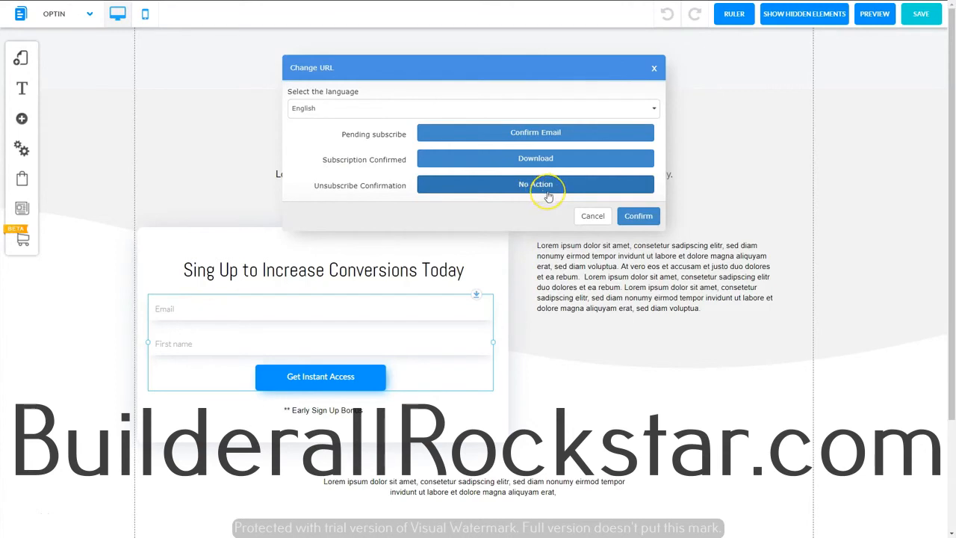
{"action": "left_click", "coordinate": [635, 215]}
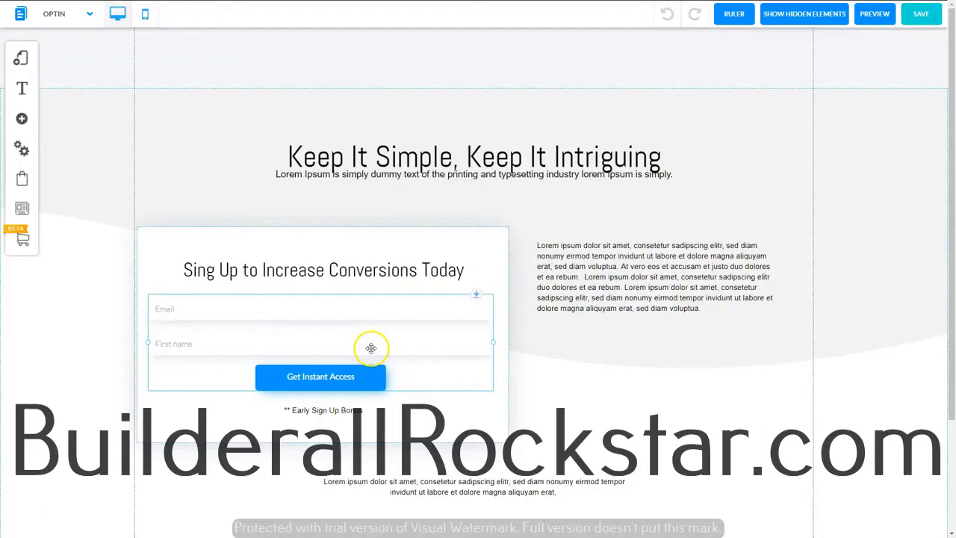
- Open the optin form's Configure settings and close the email list selection dialog without picking a list
{"action": "left_click", "coordinate": [371, 348]}
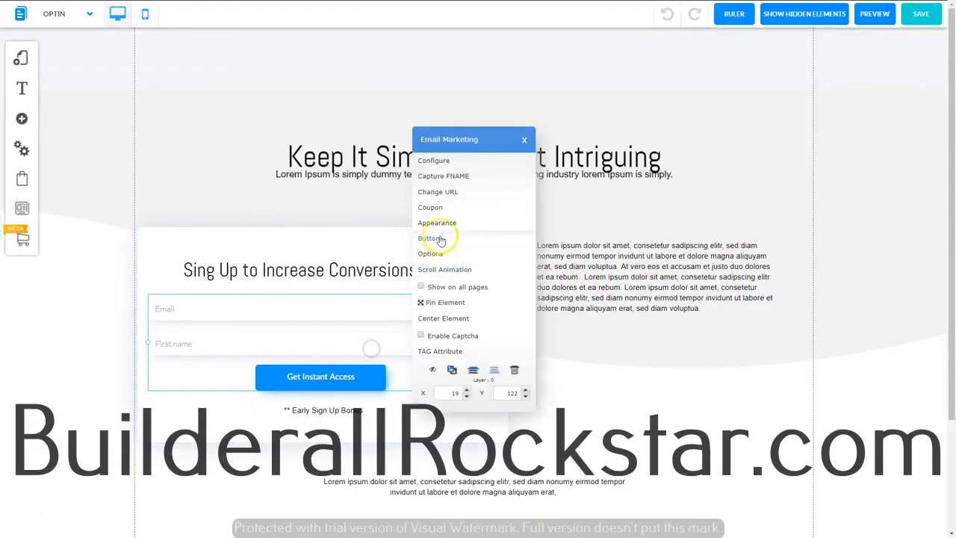
{"action": "left_click", "coordinate": [433, 158]}
{"action": "left_click", "coordinate": [421, 245]}
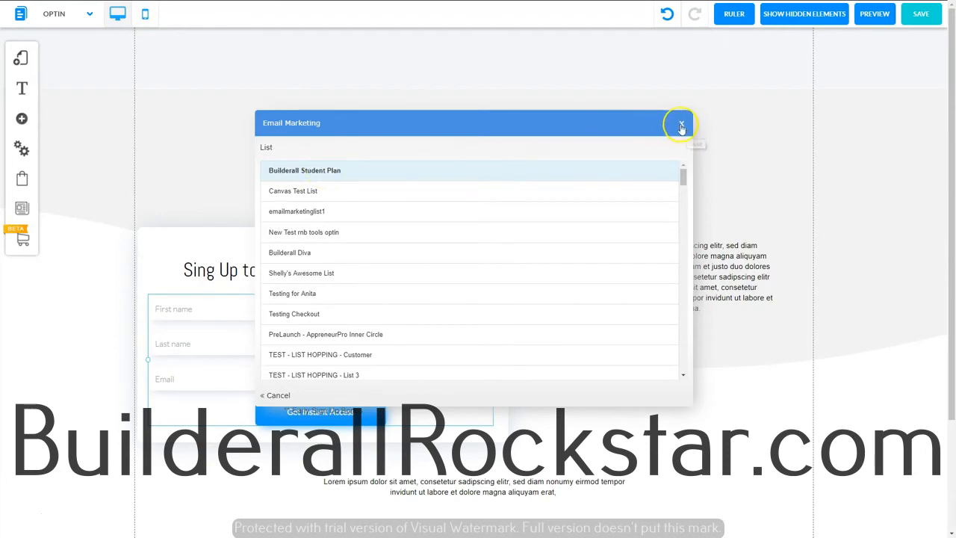
{"action": "left_click", "coordinate": [681, 126]}
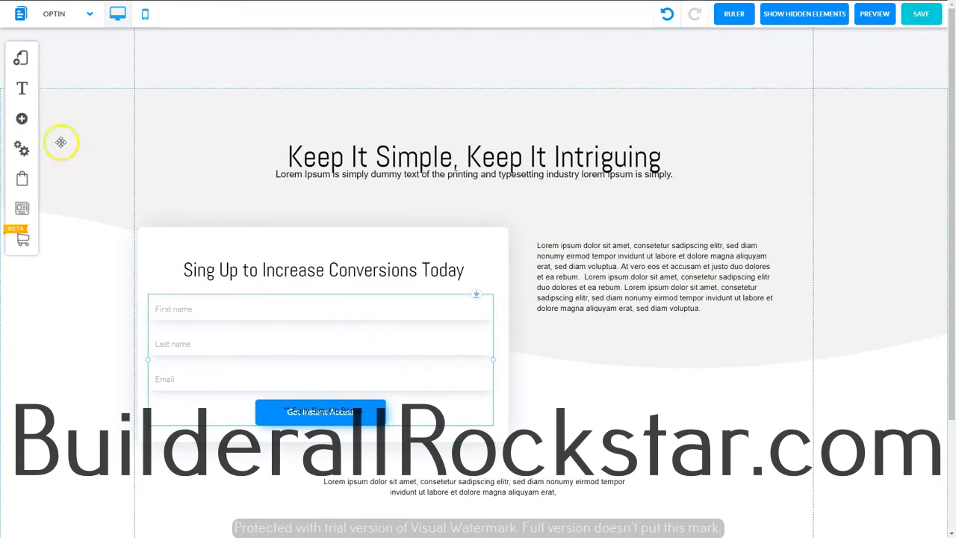
- Open the Confirm Email page from the Default Layout's page list
{"action": "left_click", "coordinate": [20, 60]}
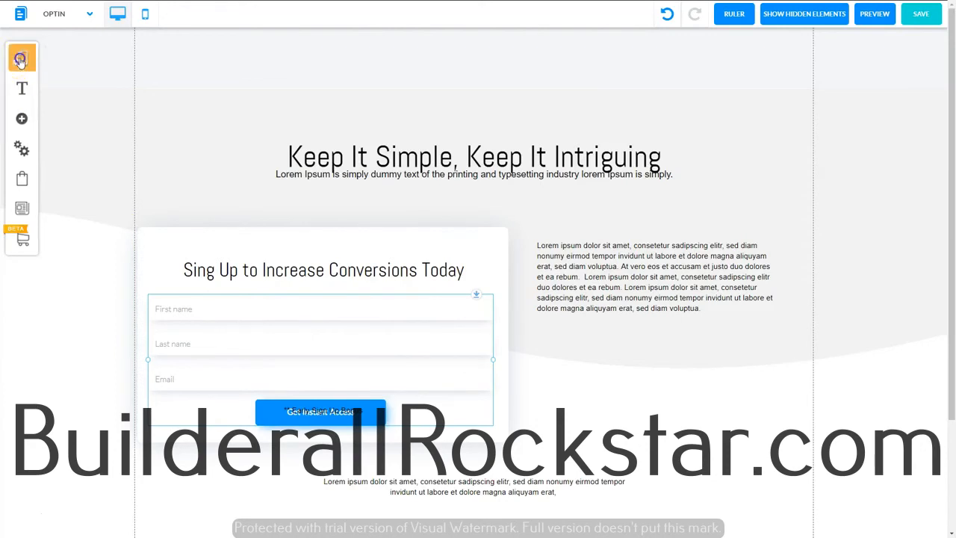
{"action": "left_click", "coordinate": [193, 88]}
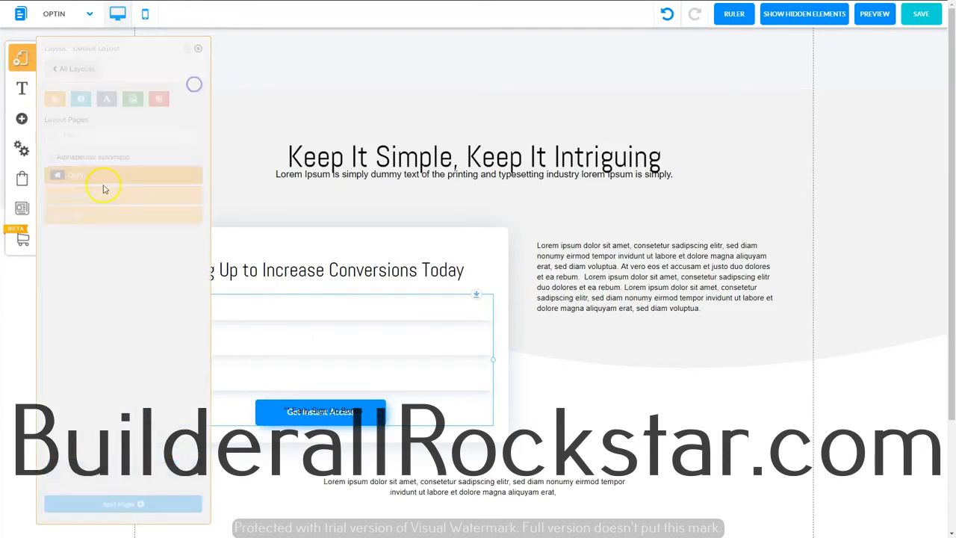
{"action": "left_click", "coordinate": [84, 199]}
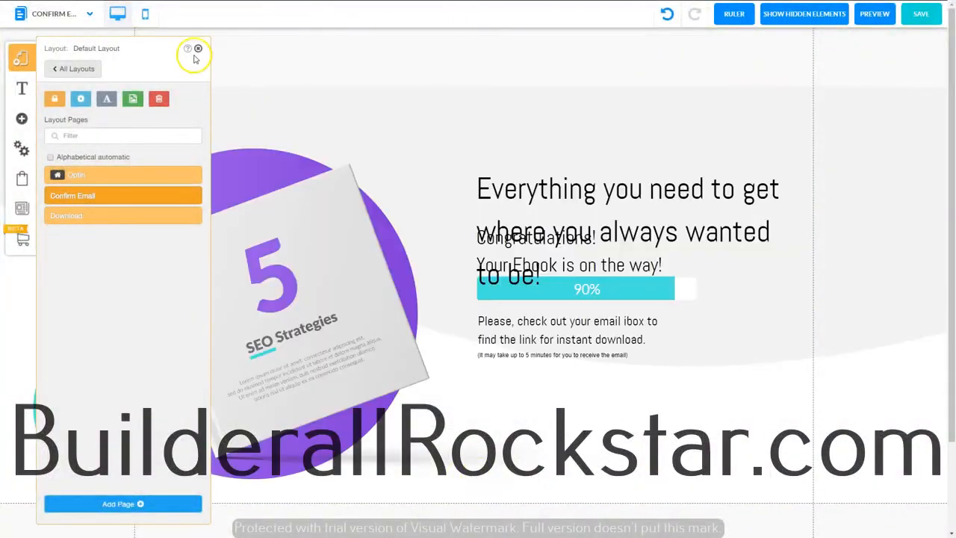
{"action": "left_click", "coordinate": [198, 48]}
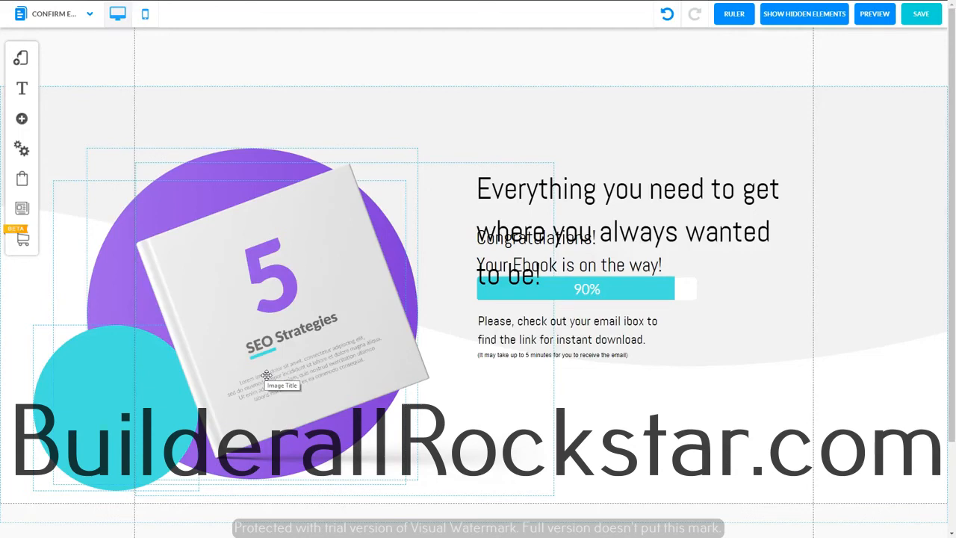
- Open the Download page from the Default Layout's page list and save the website
{"action": "left_click", "coordinate": [21, 58]}
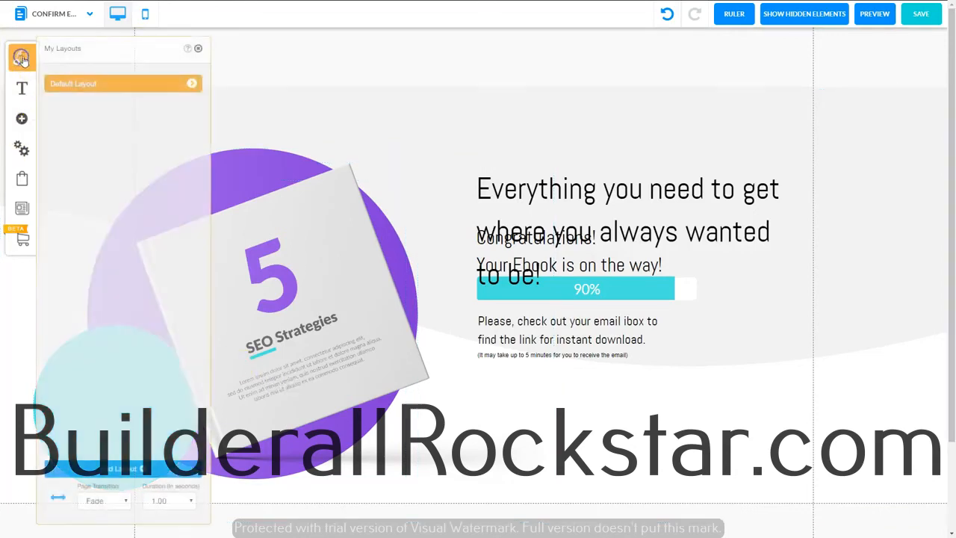
{"action": "left_click", "coordinate": [192, 83]}
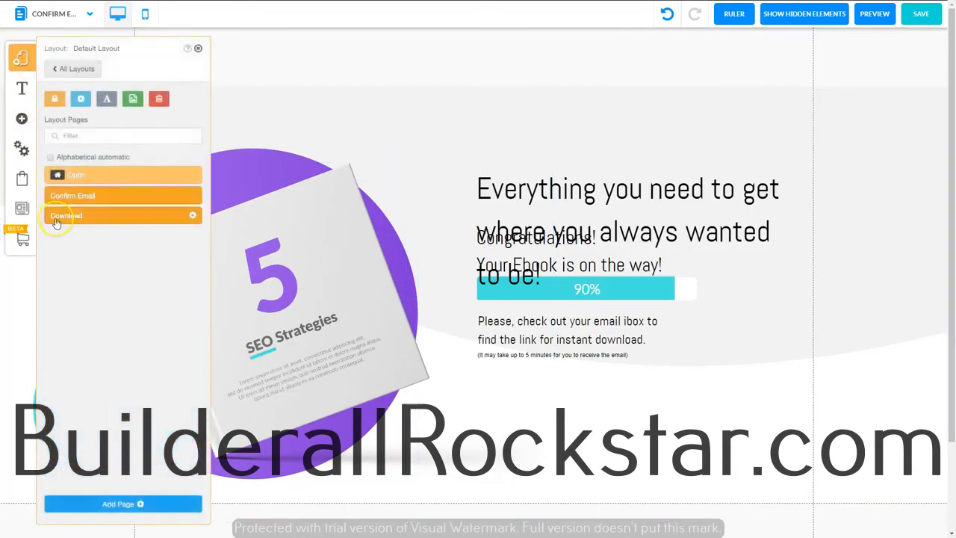
{"action": "left_click", "coordinate": [88, 216]}
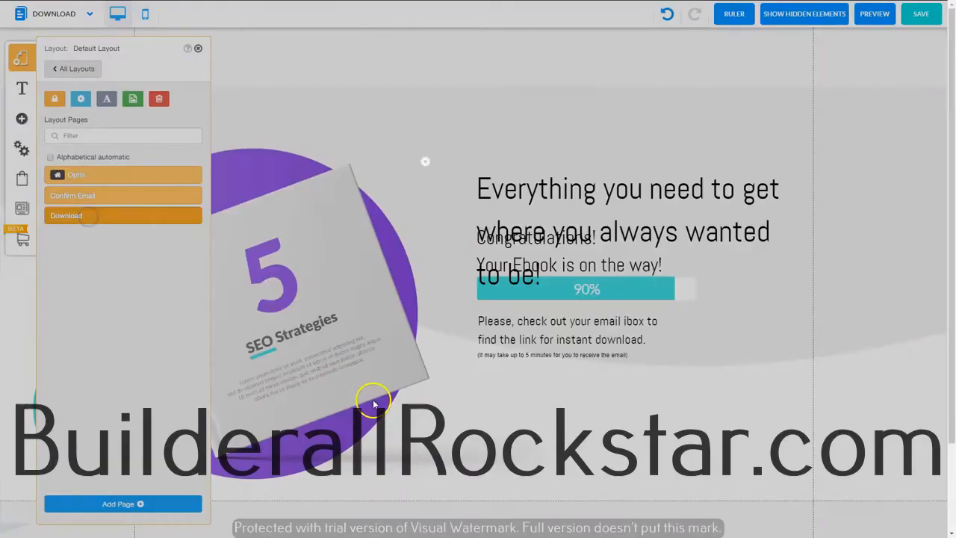
{"action": "left_click", "coordinate": [197, 49]}
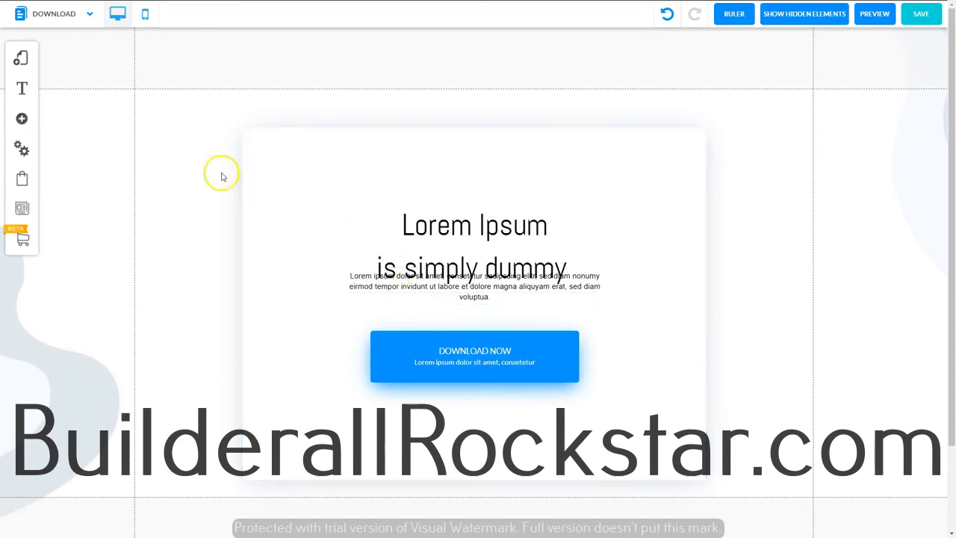
{"action": "left_click", "coordinate": [921, 14]}
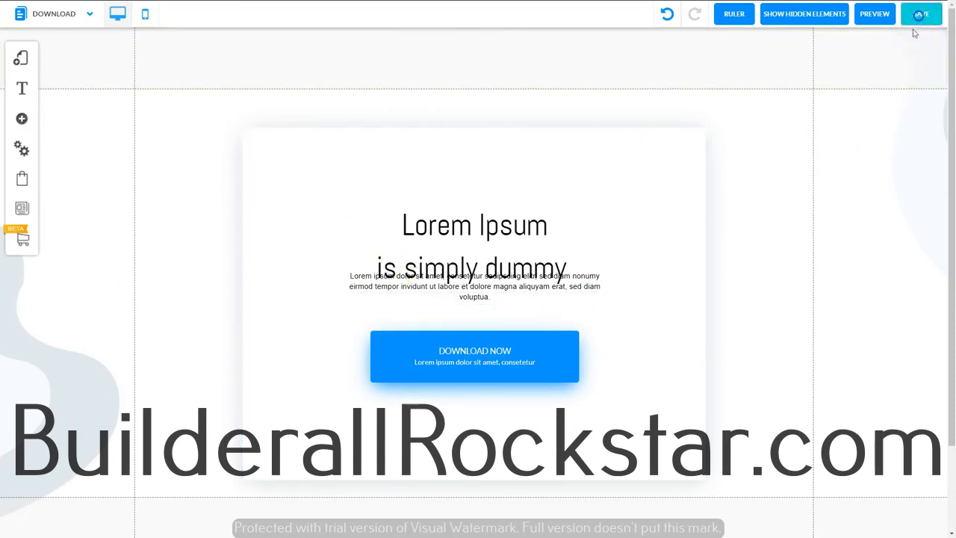